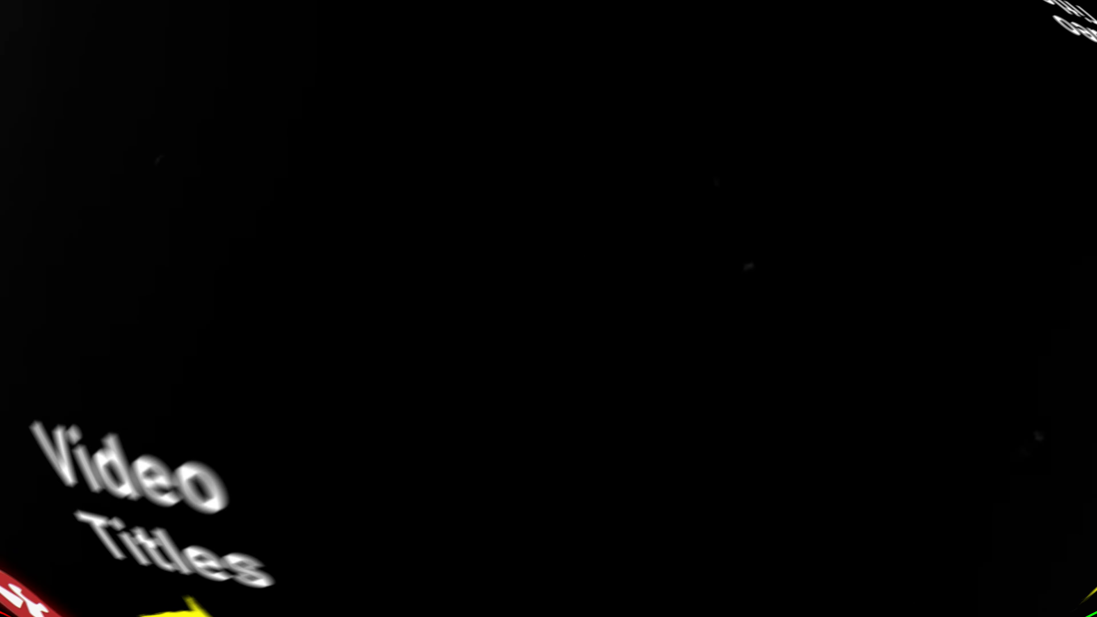
Open the TubeSpanner website through a web search and sign in with a Google account
text(Tub)
text(espanner)
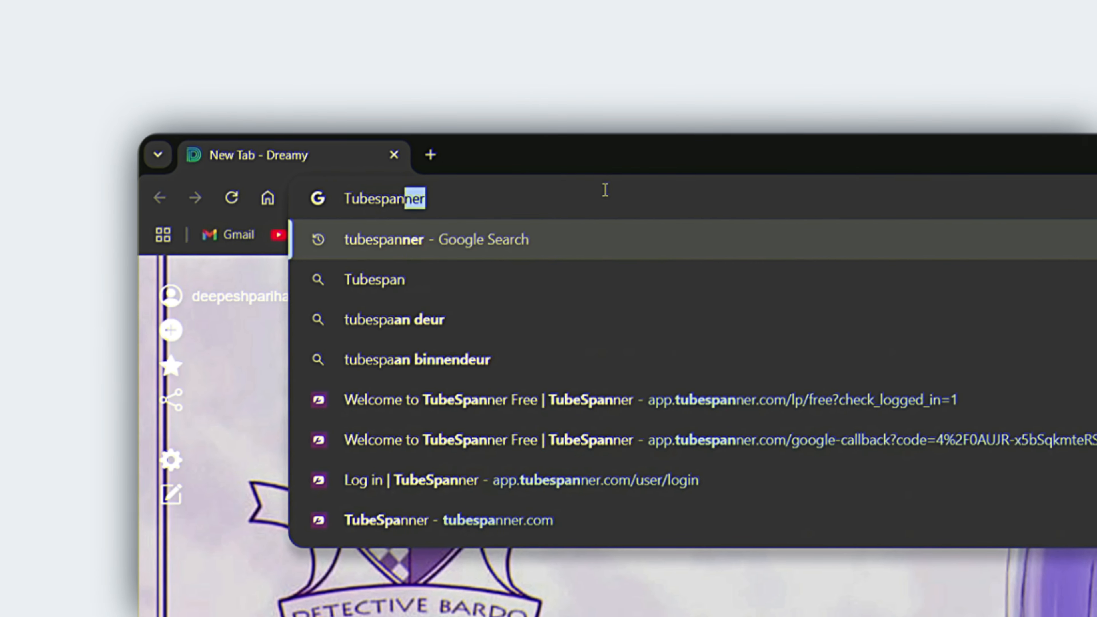
key(Return)
click(206, 245)
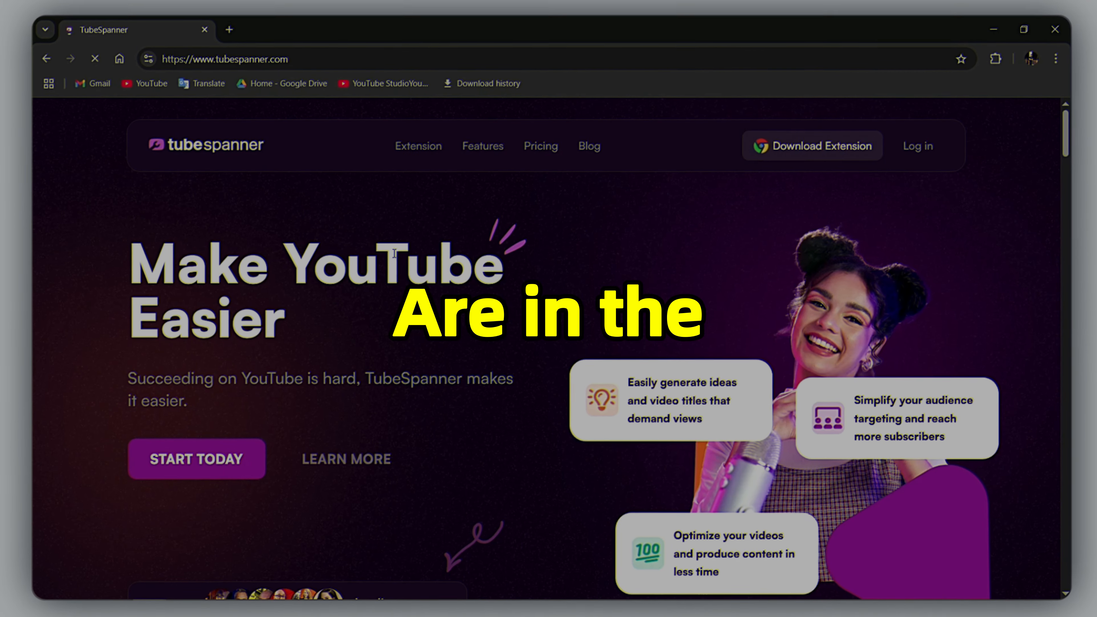
click(918, 146)
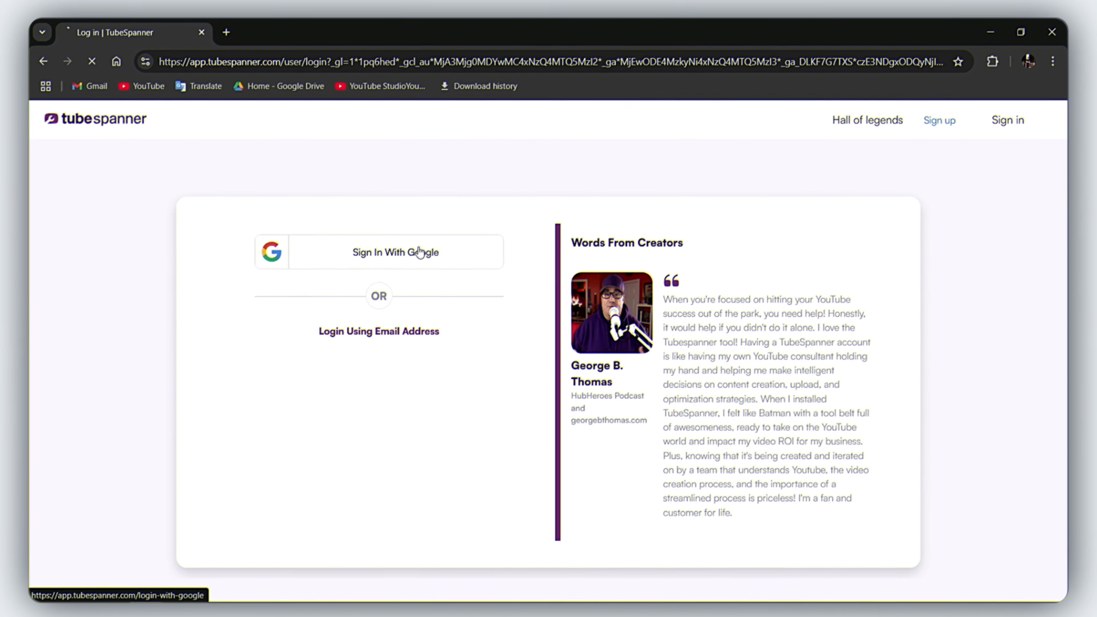
click(420, 252)
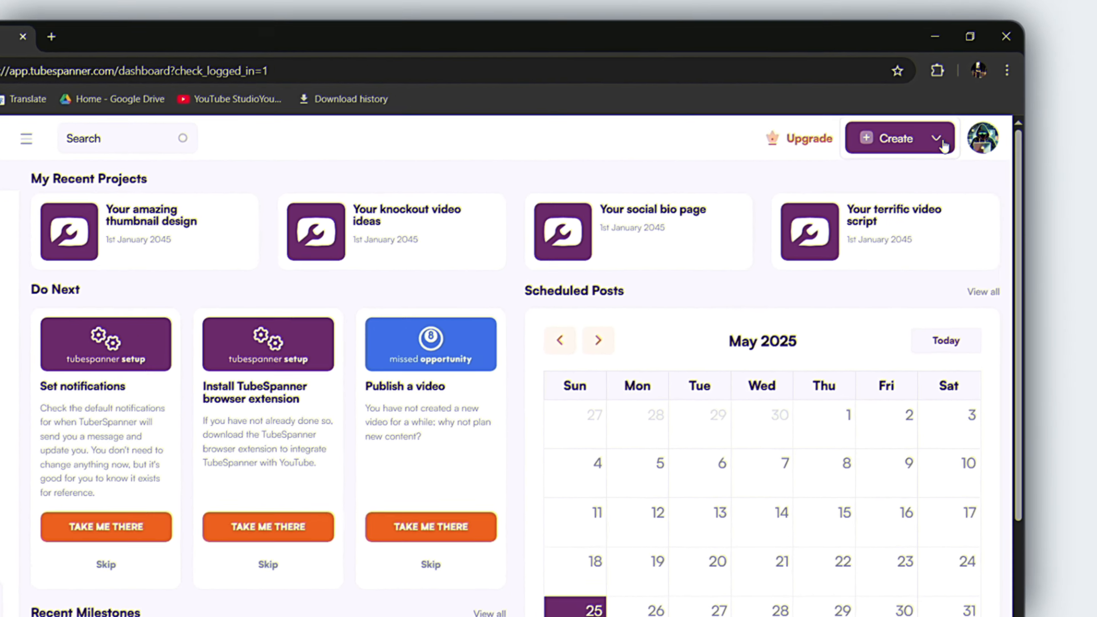
Open the Content Ideas tool and generate video ideas for the target audience "Ai tools"
click(996, 122)
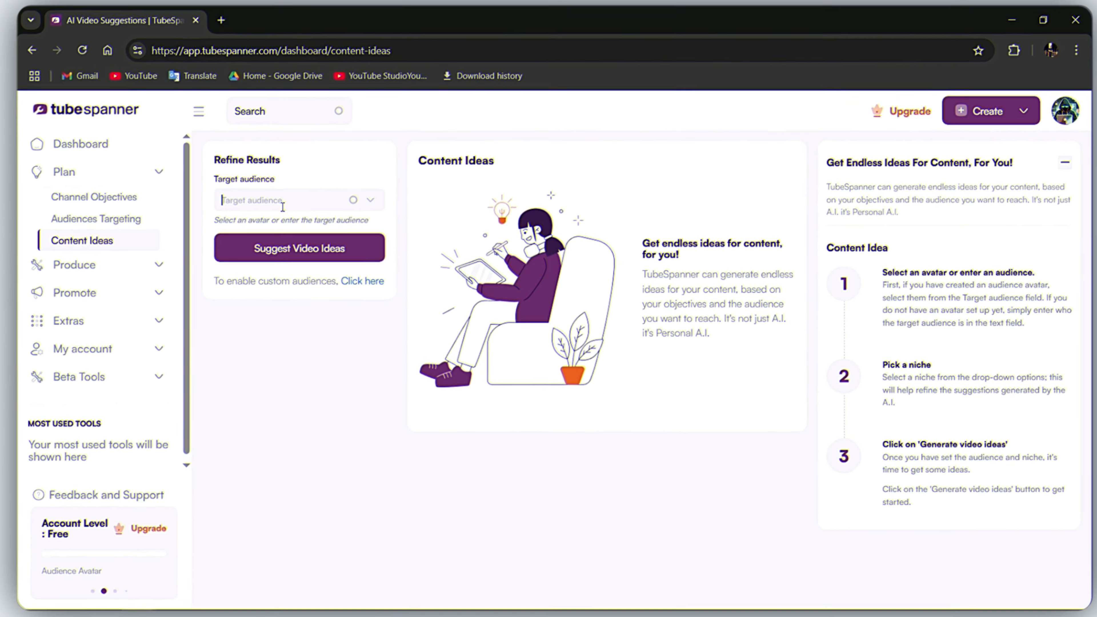
text(ls)
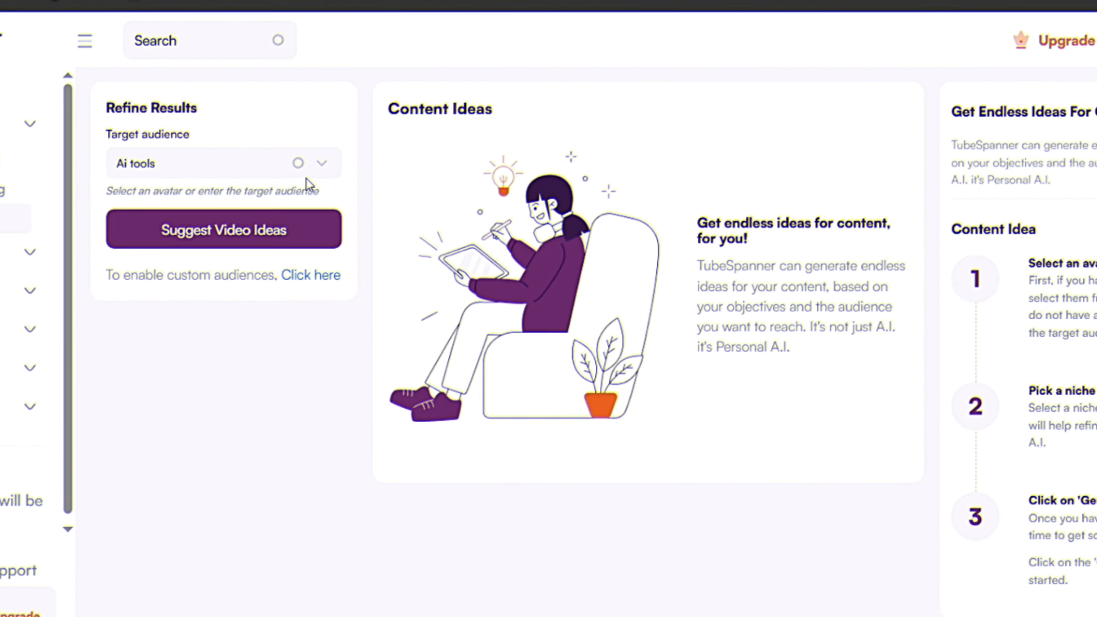
click(185, 225)
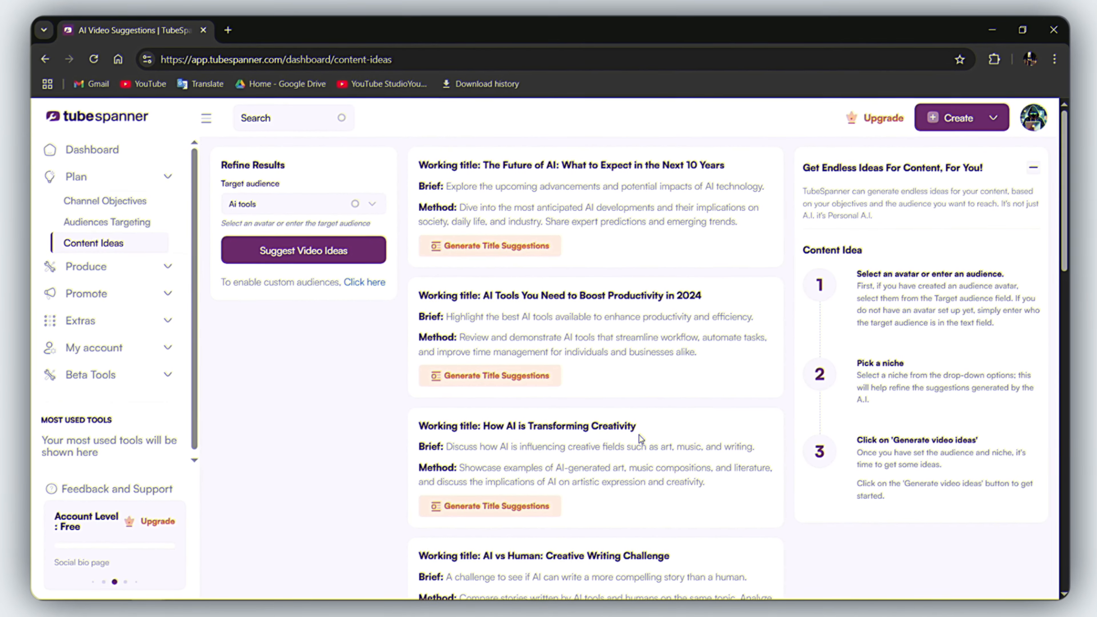
Generate title suggestions for the idea "AI Tools You Need to Boost Productivity in 2024"
scroll(496, 421, down, 2)
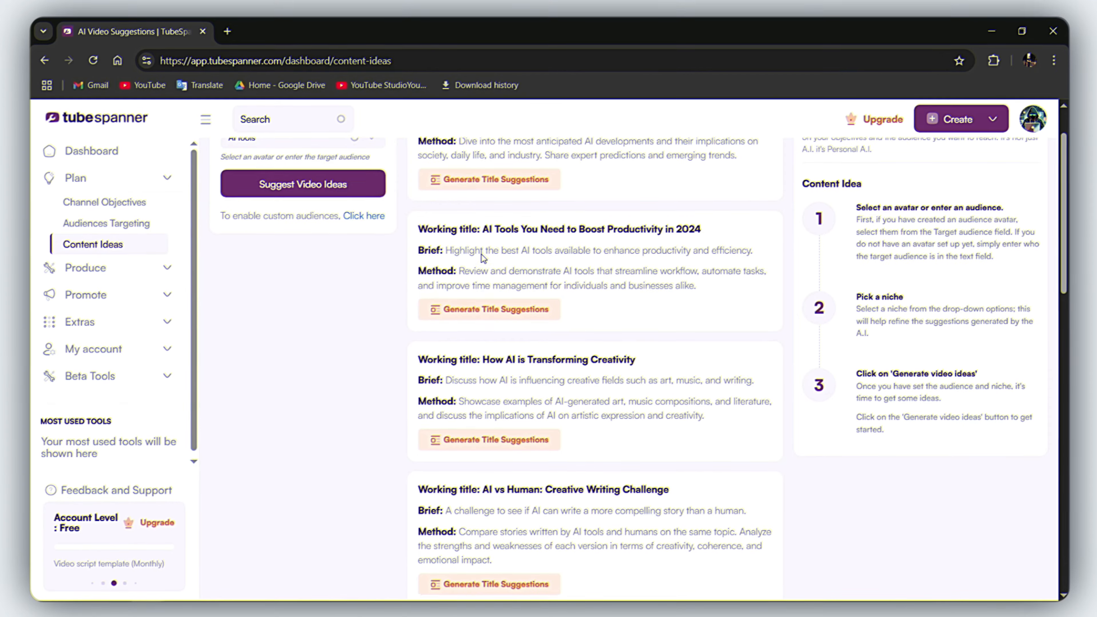
scroll(480, 261, up, 2)
drag(583, 181, 561, 601)
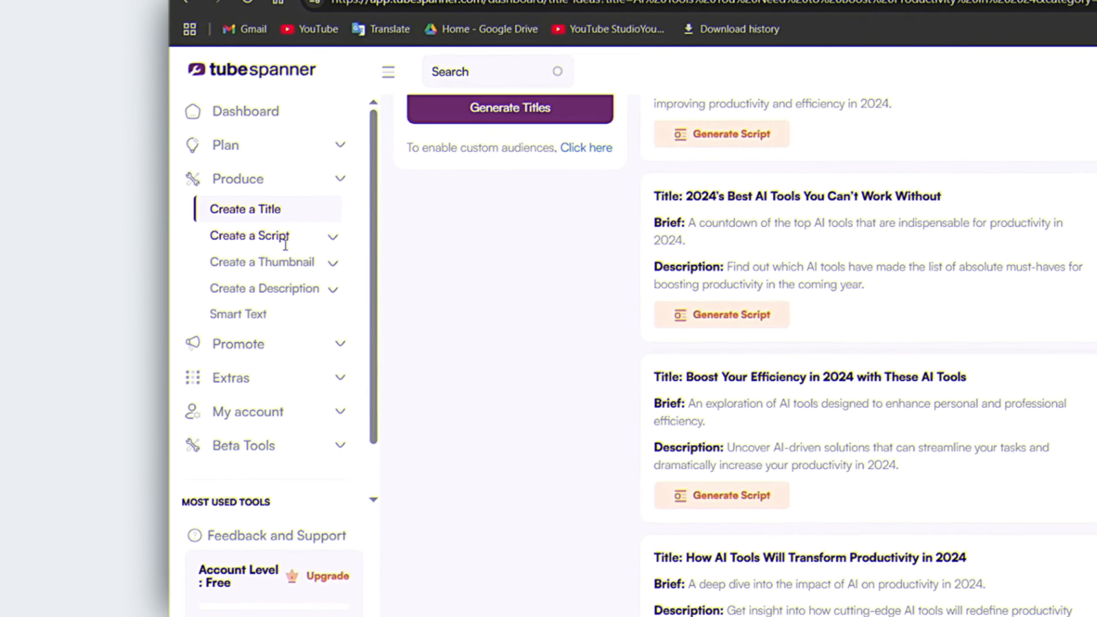
Show the script creation options and view the blank form for generating a new script, closing it without entering anything
click(276, 235)
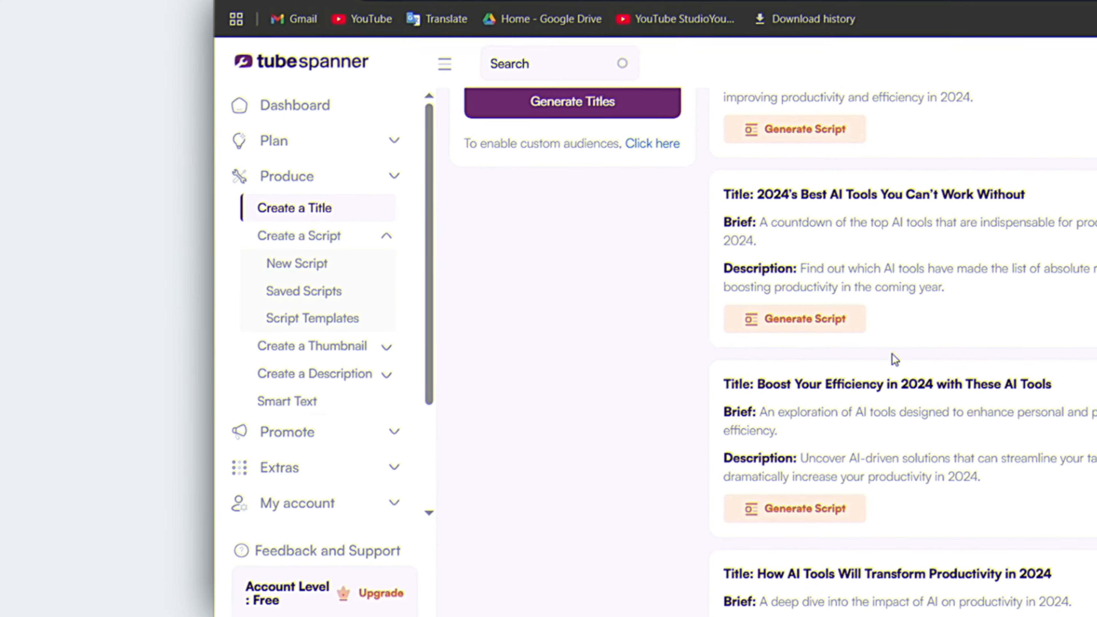
click(777, 320)
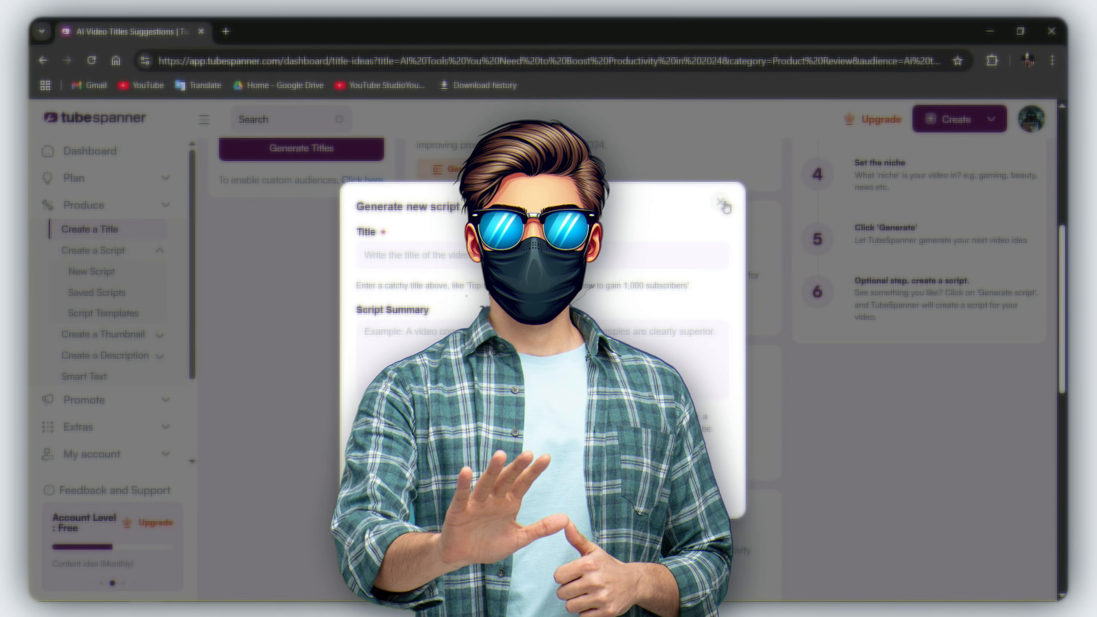
click(776, 125)
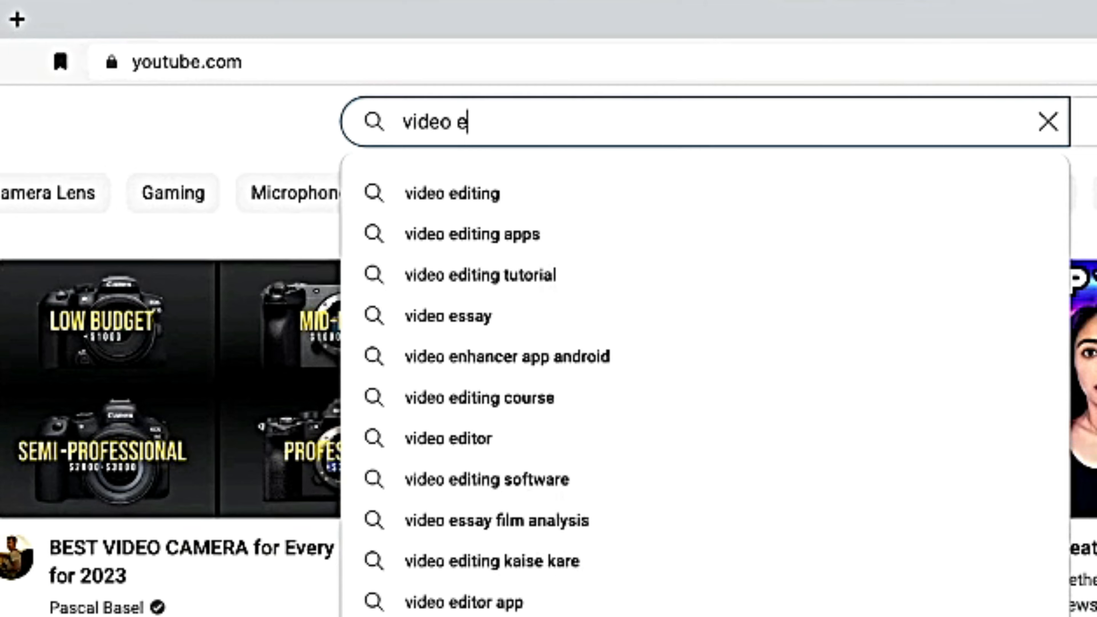
text(di)
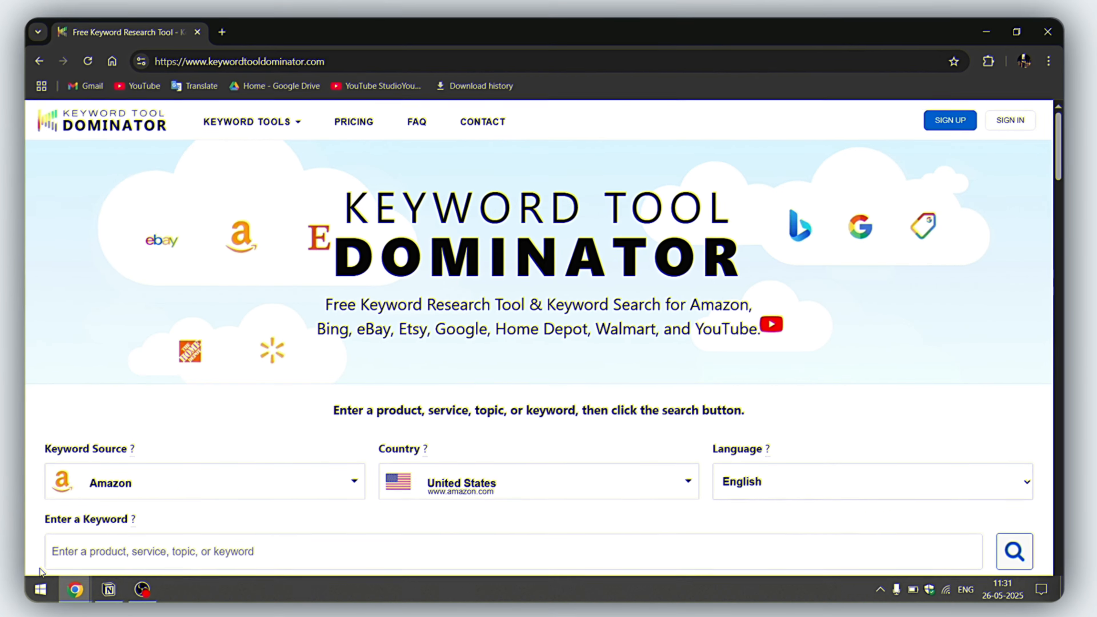
Set the keyword source to YouTube and the language to English in Keyword Tool Dominator
scroll(209, 277, down, 5)
click(201, 279)
scroll(203, 341, down, 5)
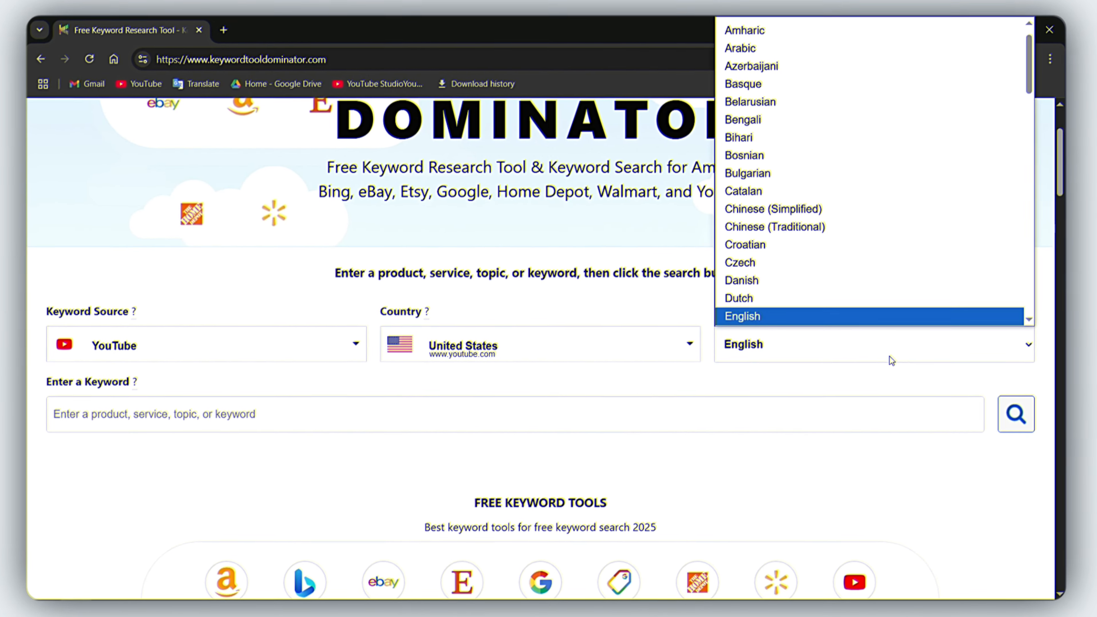
click(889, 358)
Search for the keyword "Ai Shorts" and select all keywords in the results table
click(98, 363)
text(Ai)
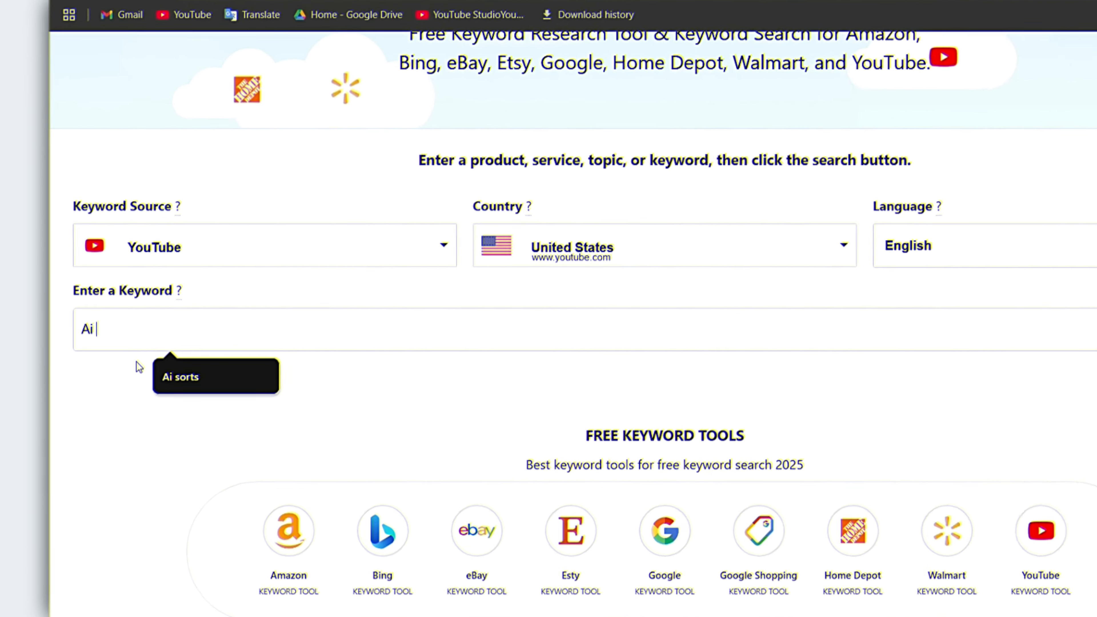
text( Shorts)
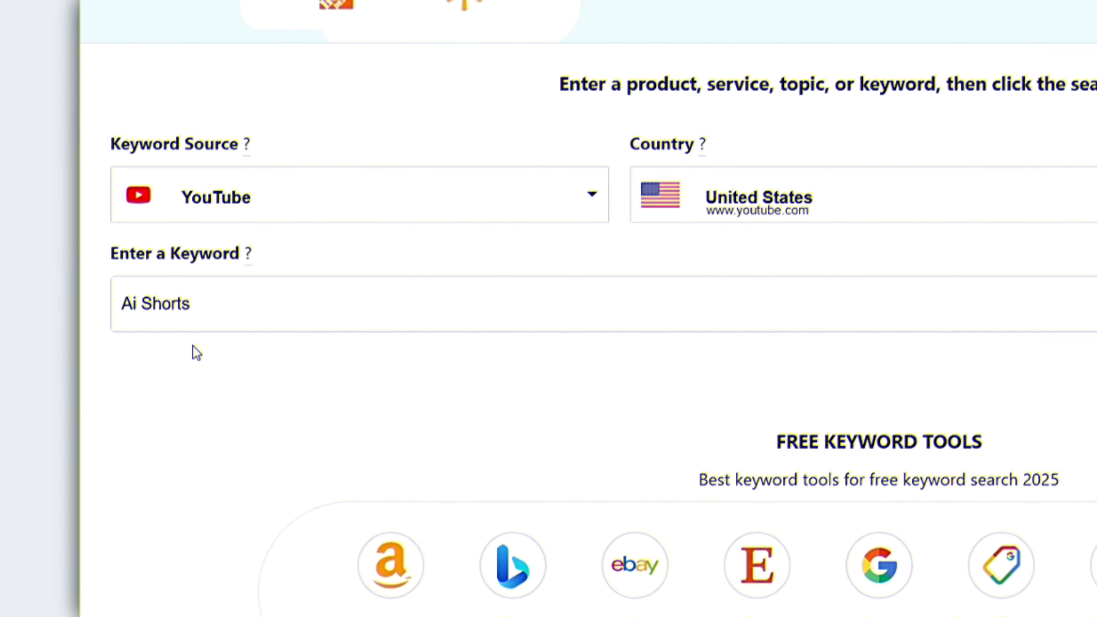
key(Return)
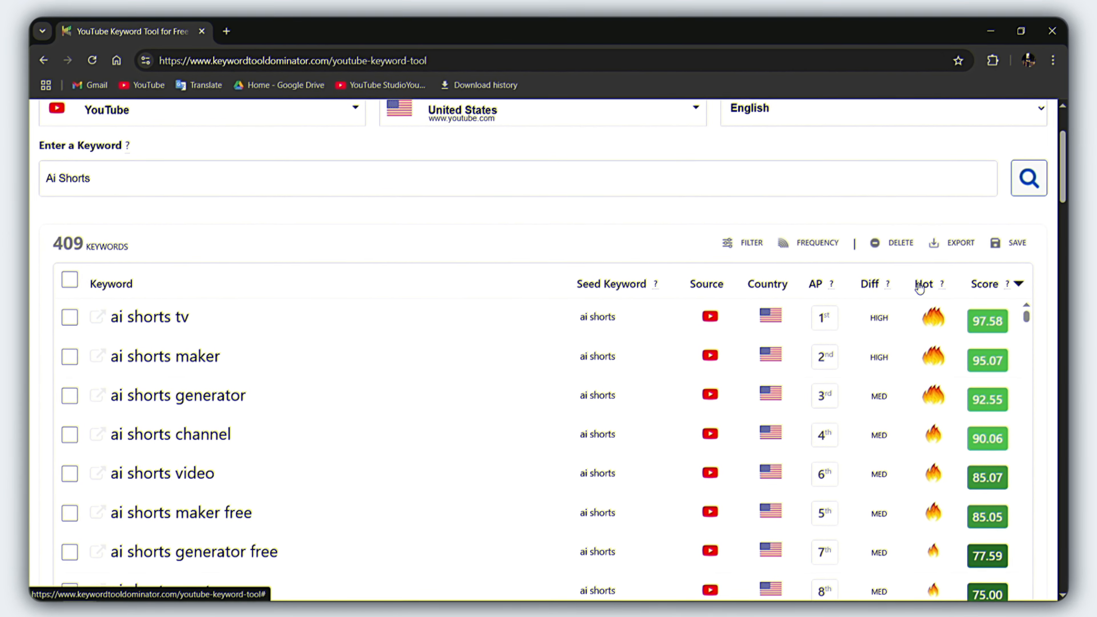
click(70, 280)
scroll(558, 432, down, 3)
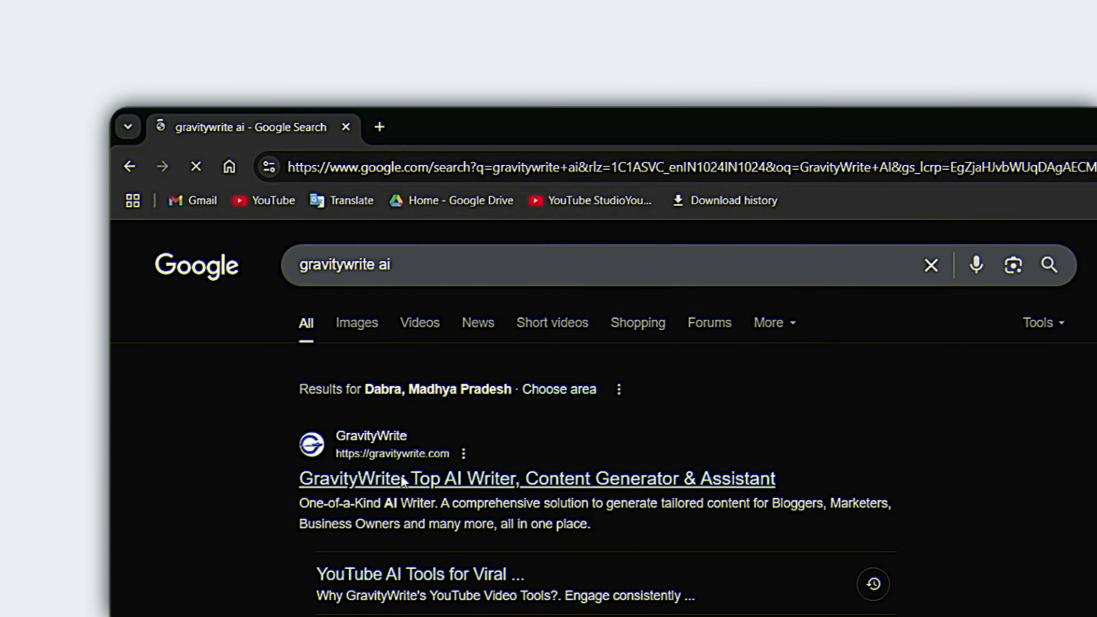
Open GravityWrite from the search results, sign in with a Google account and get through the onboarding setup
click(401, 478)
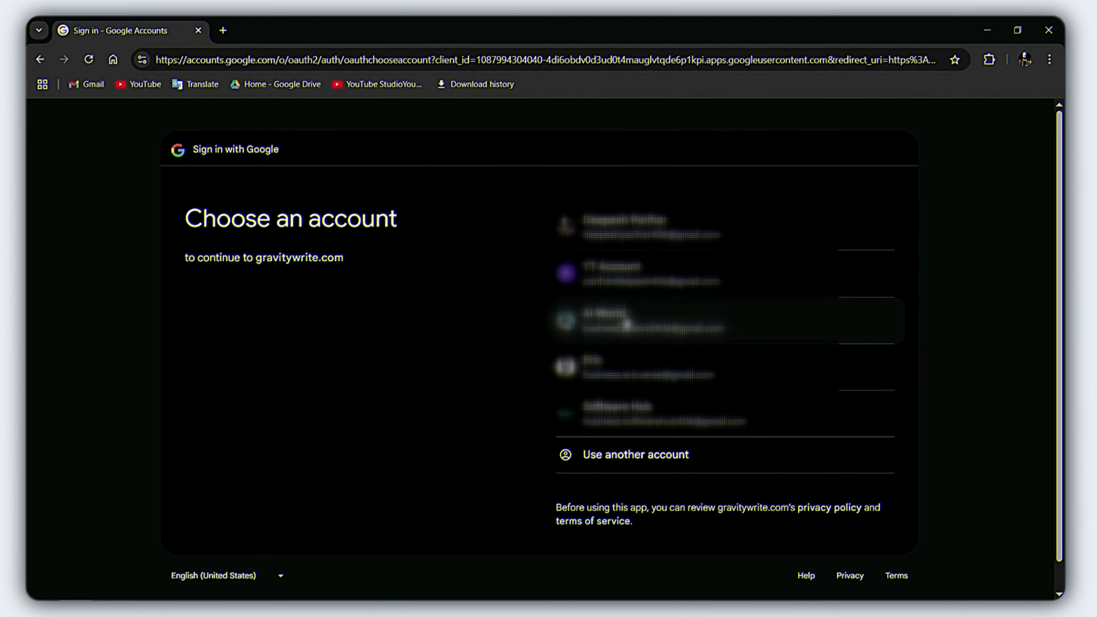
click(631, 317)
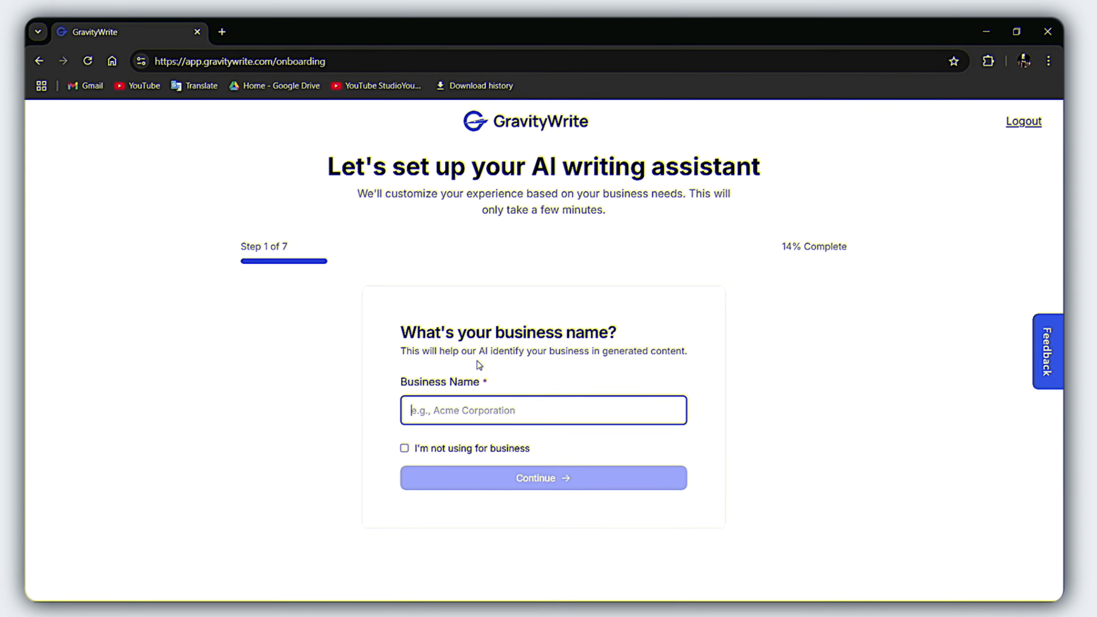
click(526, 475)
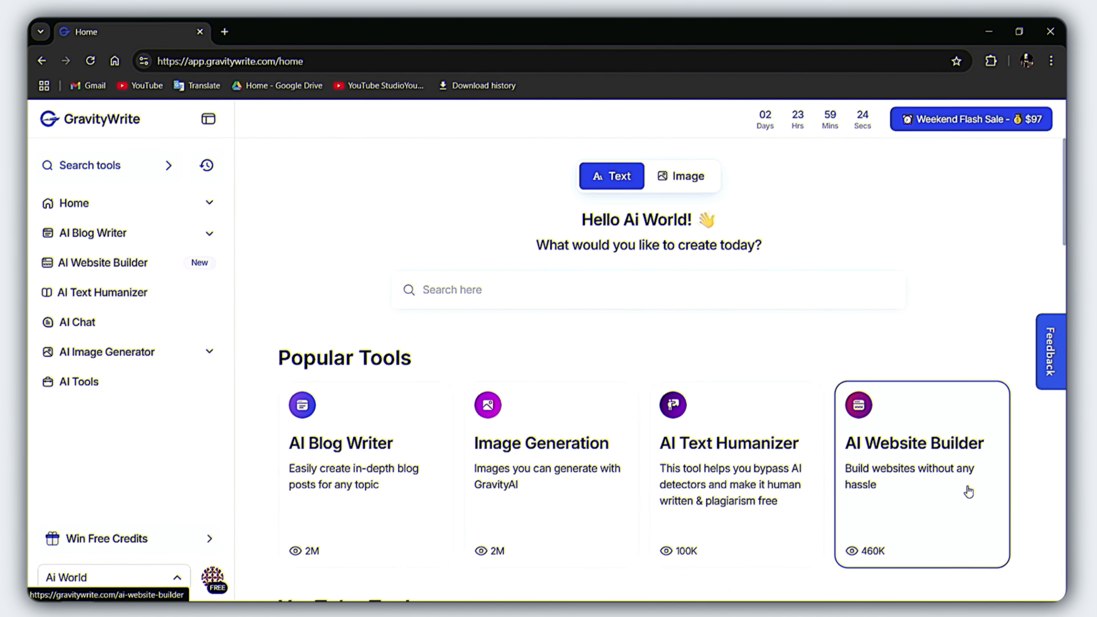
Browse the YouTube Tools section on the GravityWrite home page and open the full list of YouTube tools
scroll(967, 488, down, 5)
scroll(889, 434, down, 3)
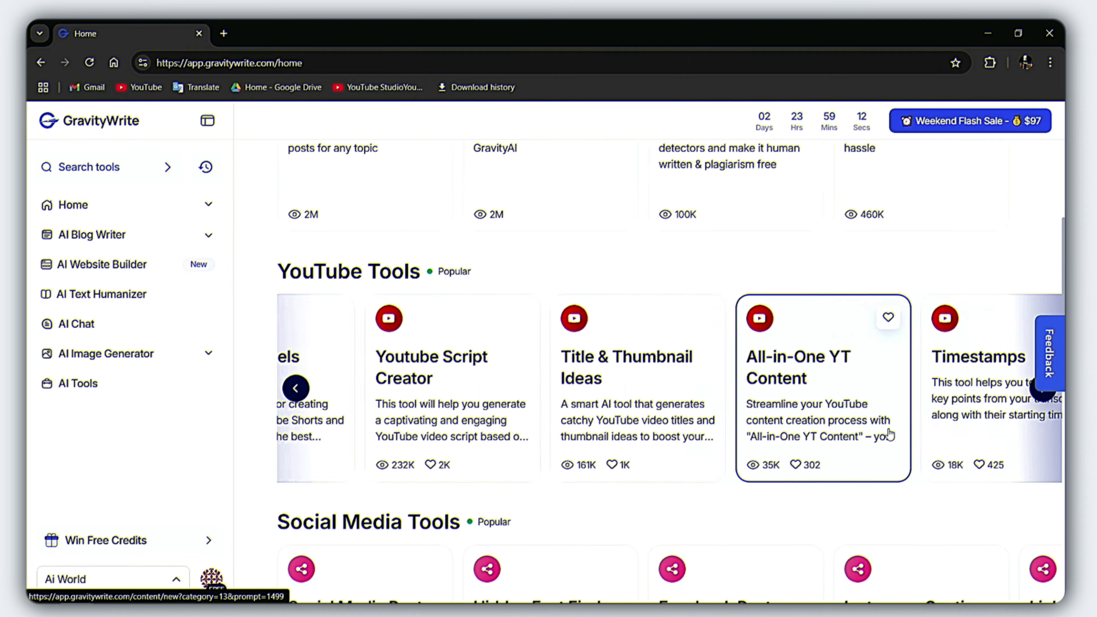
scroll(890, 434, right, 6)
click(889, 436)
Look through the YouTube tools and open Title & Thumbnail Ideas
scroll(611, 343, down, 3)
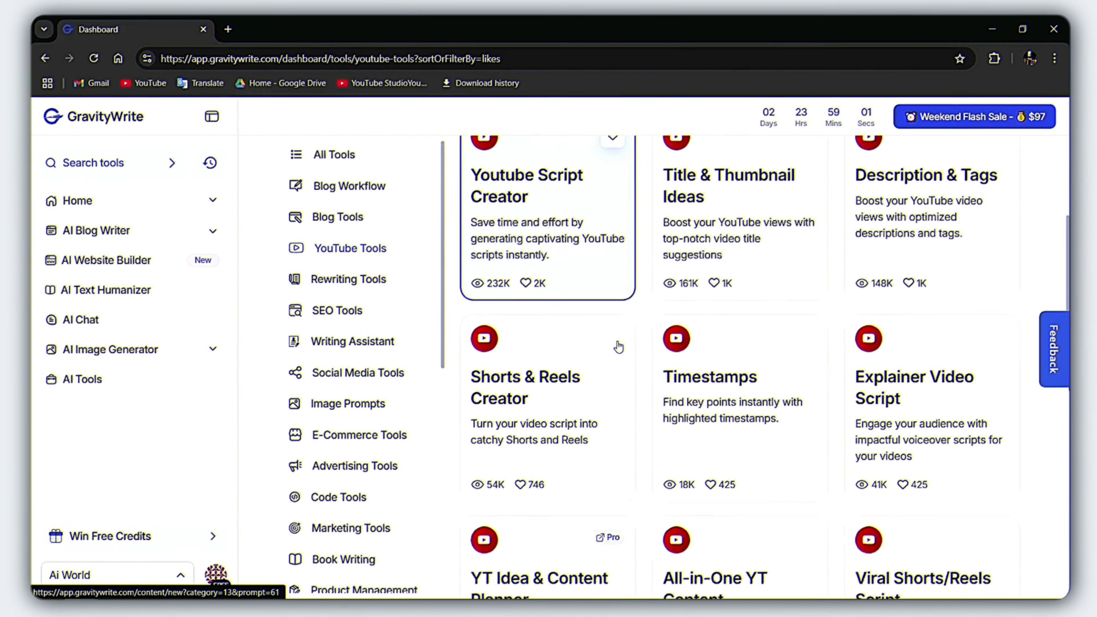
scroll(618, 346, down, 15)
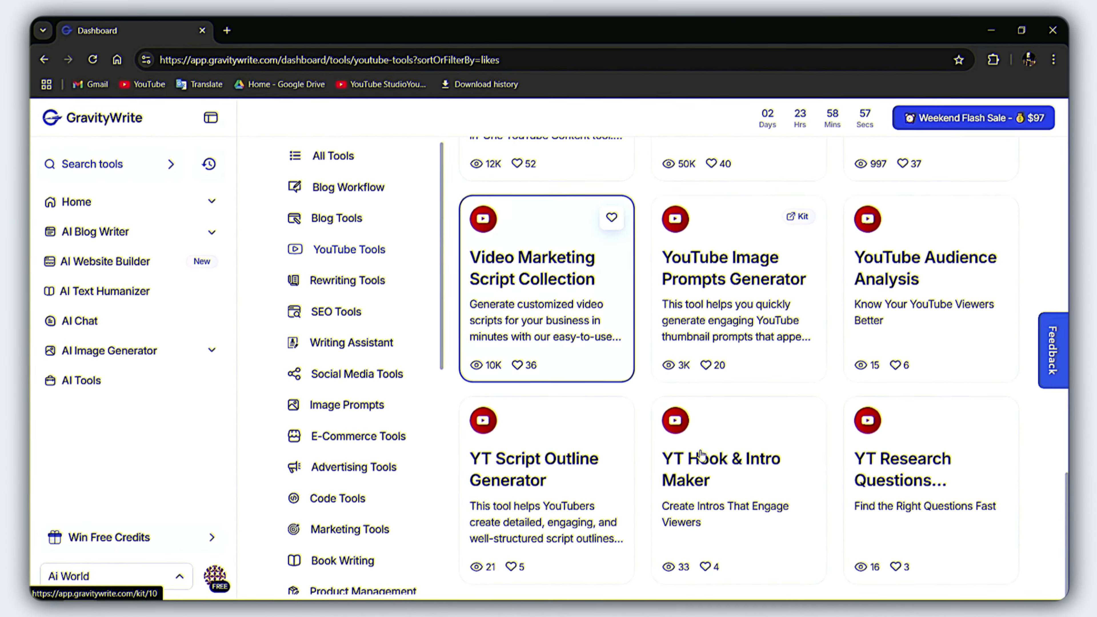
scroll(734, 381, up, 5)
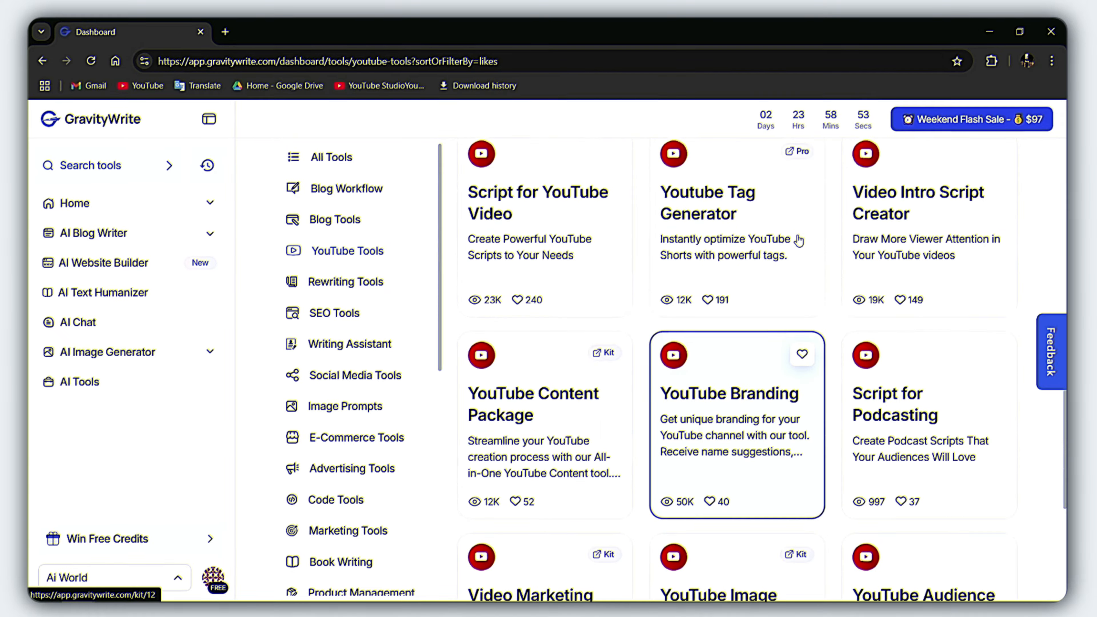
scroll(799, 240, up, 6)
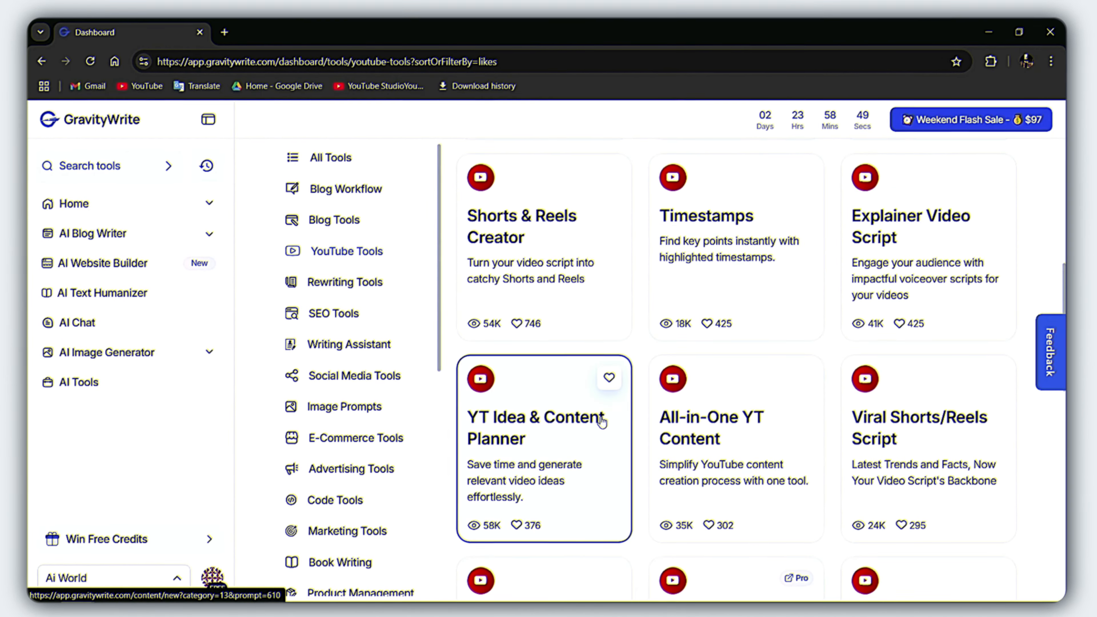
scroll(609, 419, up, 6)
click(726, 368)
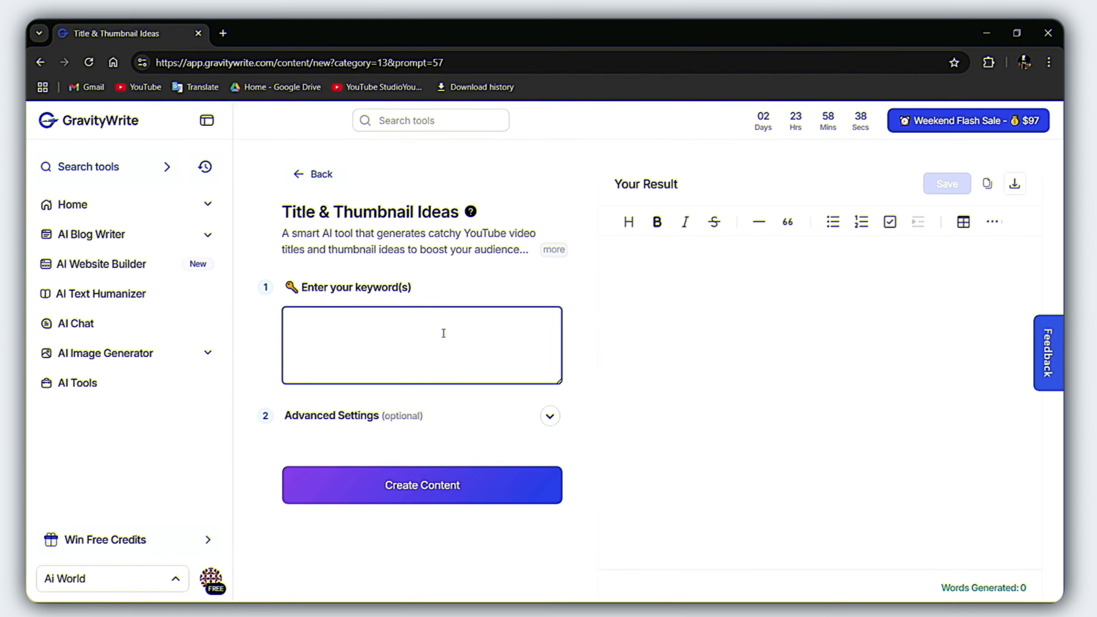
Generate titles and thumbnail ideas for the keyword phrase "Best Ai tool for Content Creators"
text(Best Ai tol)
text(t Creators)
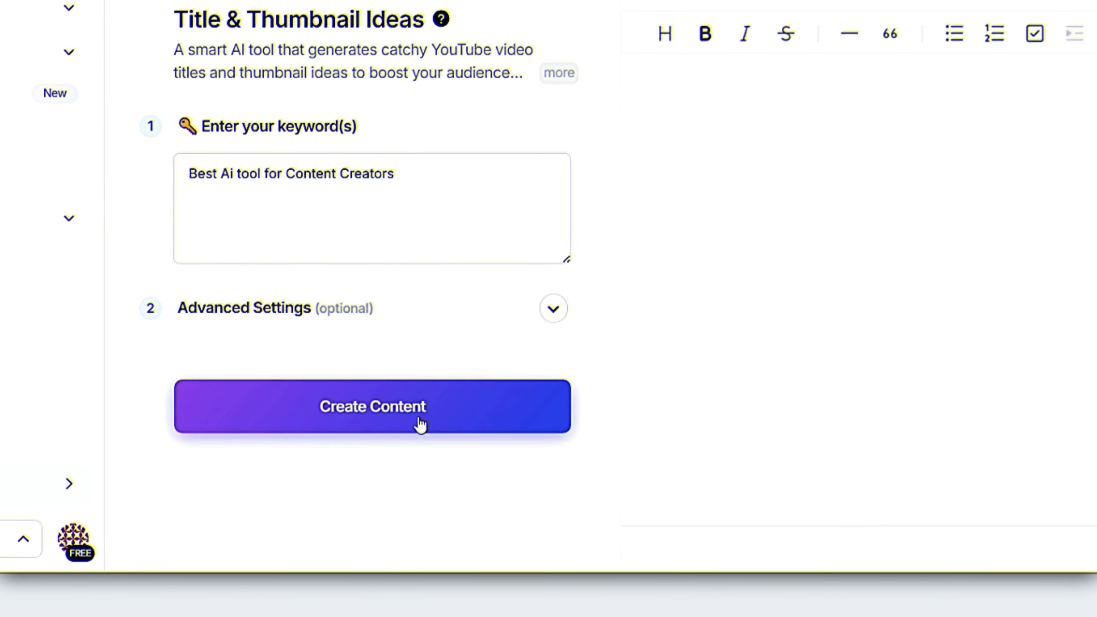
click(427, 571)
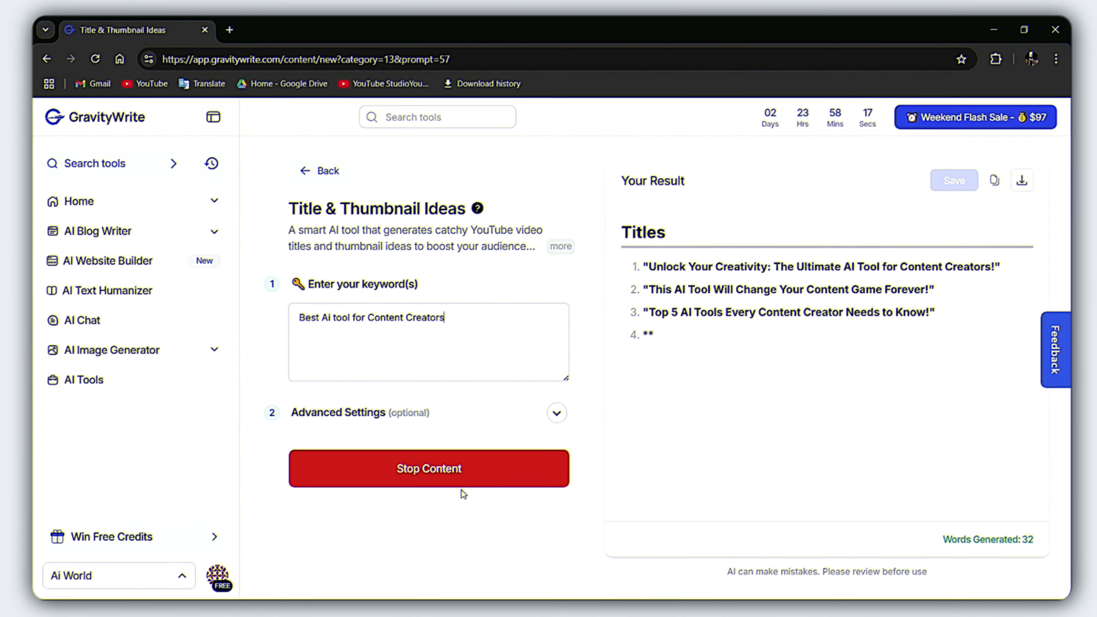